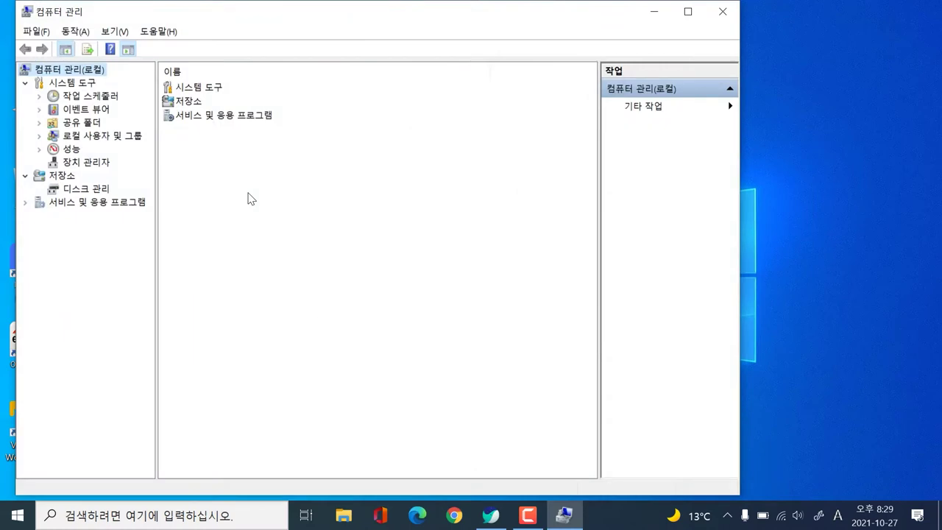
Show the services list (서비스) under 서비스 및 응용 프로그램 and select Whale Update Service
{"action": "key", "text": "End"}
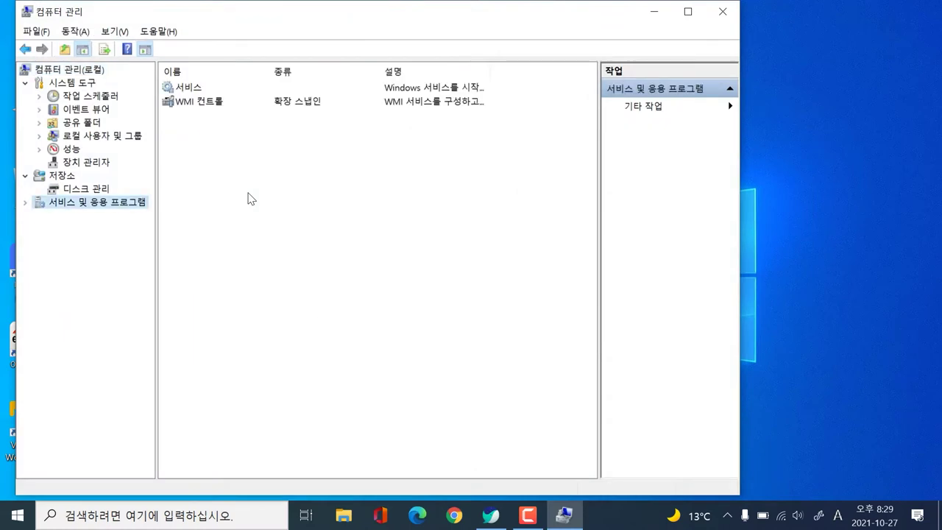
{"action": "key", "text": "Right"}
{"action": "key", "text": "Right"}
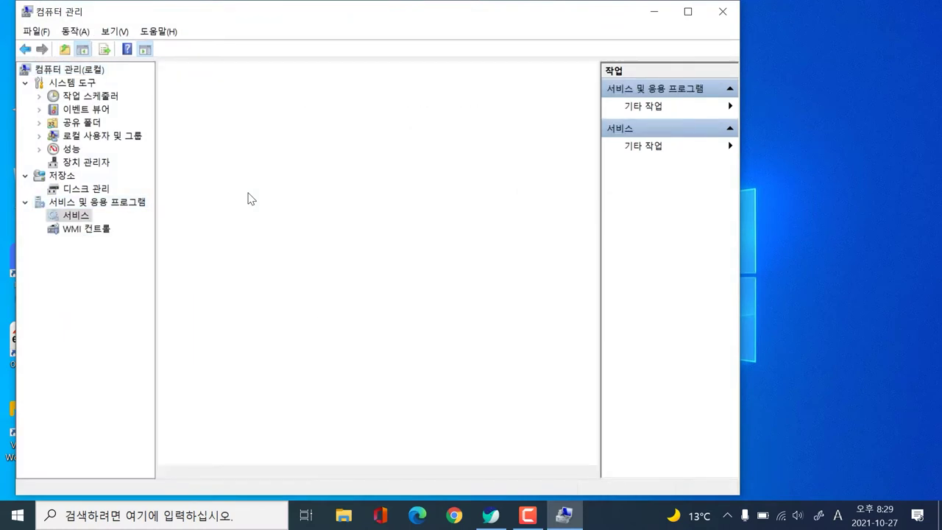
{"action": "scroll", "coordinate": [250, 199], "scroll_direction": "down", "scroll_amount": 20}
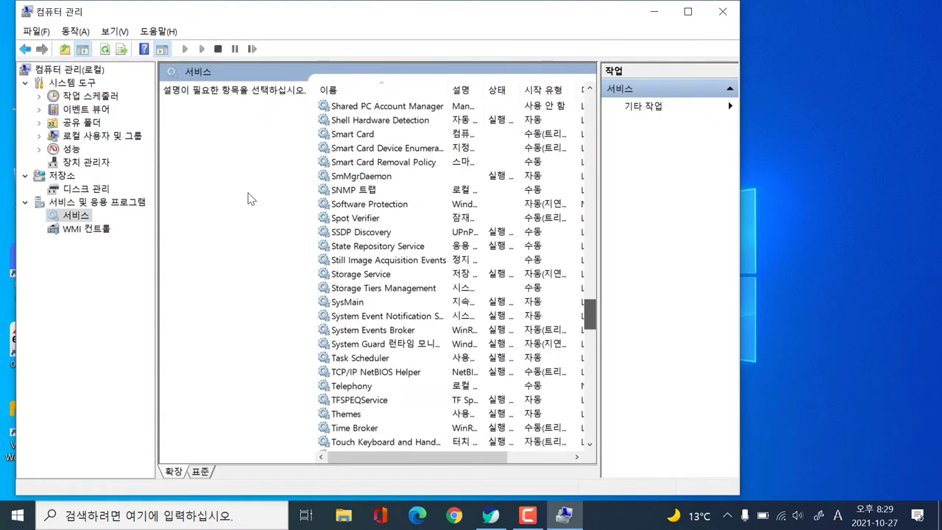
{"action": "scroll", "coordinate": [250, 199], "scroll_direction": "down", "scroll_amount": 8}
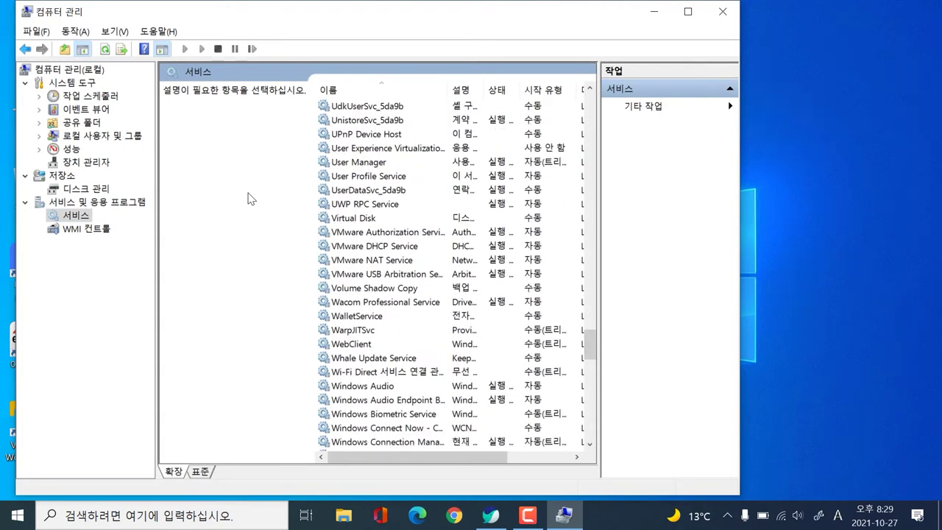
{"action": "type", "text": "wh"}
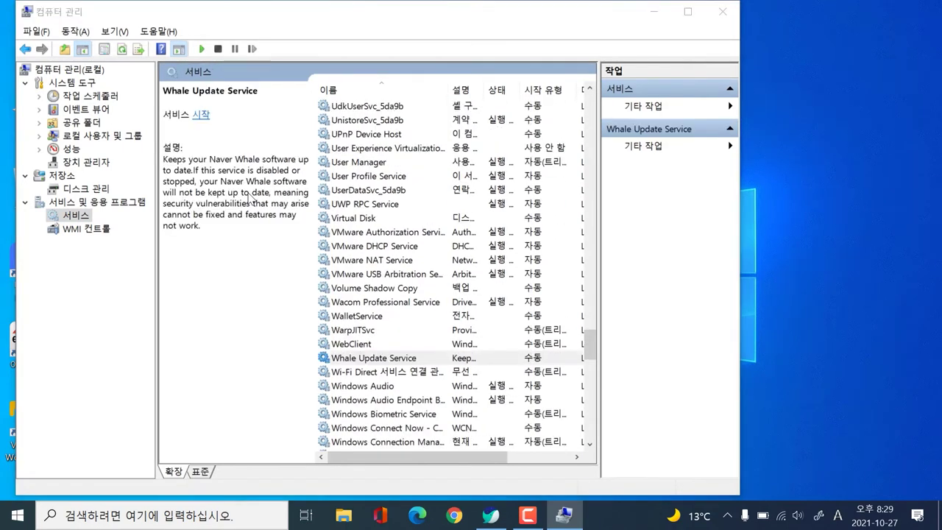
Set the startup type of Whale Update Service to 사용 안 함 and apply the change, closing its properties
{"action": "key", "text": "Return"}
{"action": "key", "text": "alt+e"}
{"action": "key", "text": "alt+Down"}
{"action": "key", "text": "Up"}
{"action": "key", "text": "Up"}
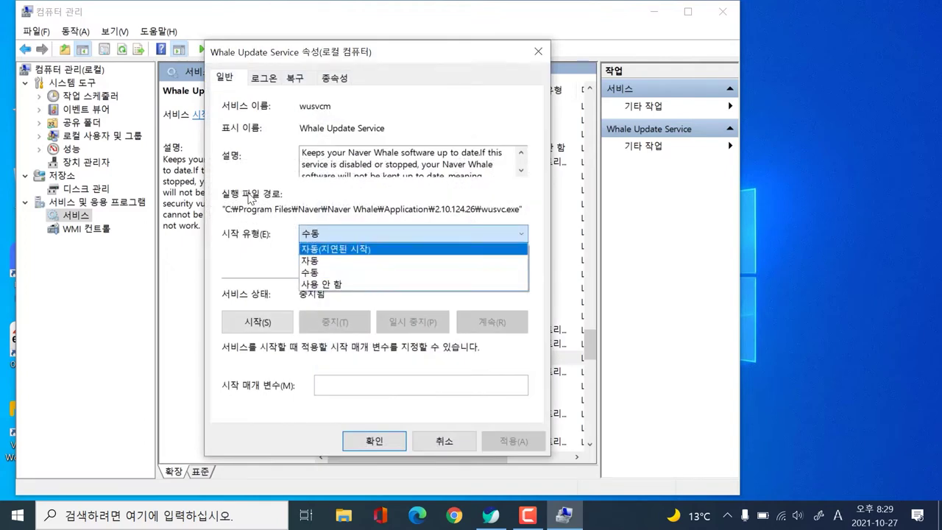
{"action": "key", "text": "Down"}
{"action": "key", "text": "Down"}
{"action": "key", "text": "Down"}
{"action": "key", "text": "Return"}
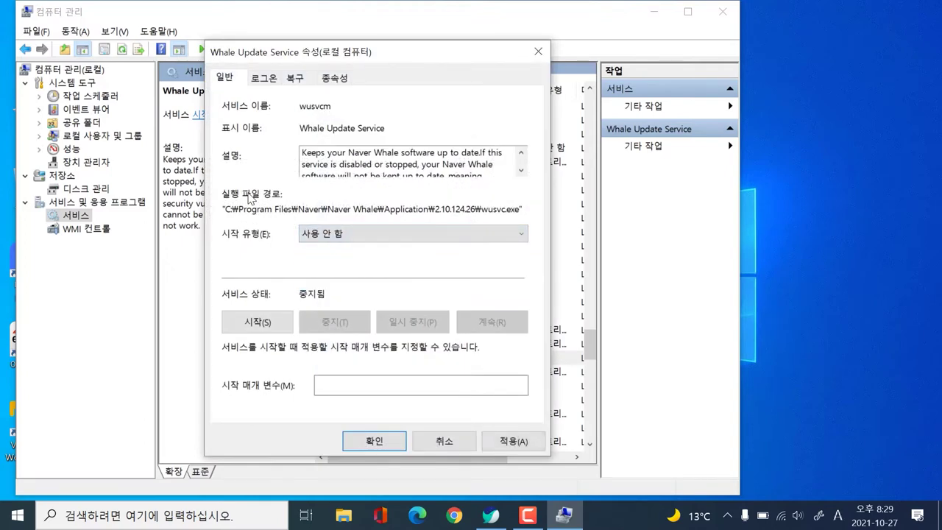
{"action": "key", "text": "alt+a"}
{"action": "key", "text": "Return"}
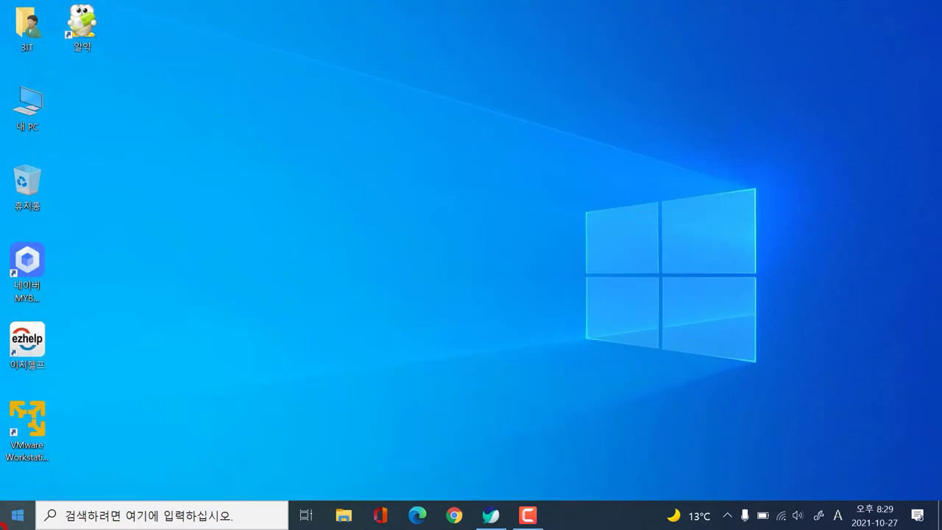
Open the Windows 업데이트 page in Windows Settings and dismiss the advertisement popup
{"action": "left_click", "coordinate": [15, 514]}
{"action": "left_click", "coordinate": [20, 448]}
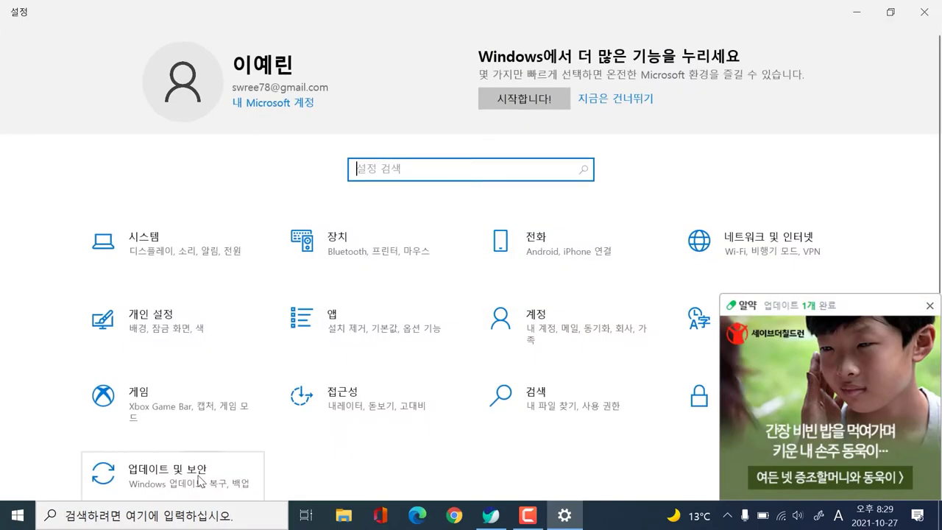
{"action": "left_click", "coordinate": [198, 480]}
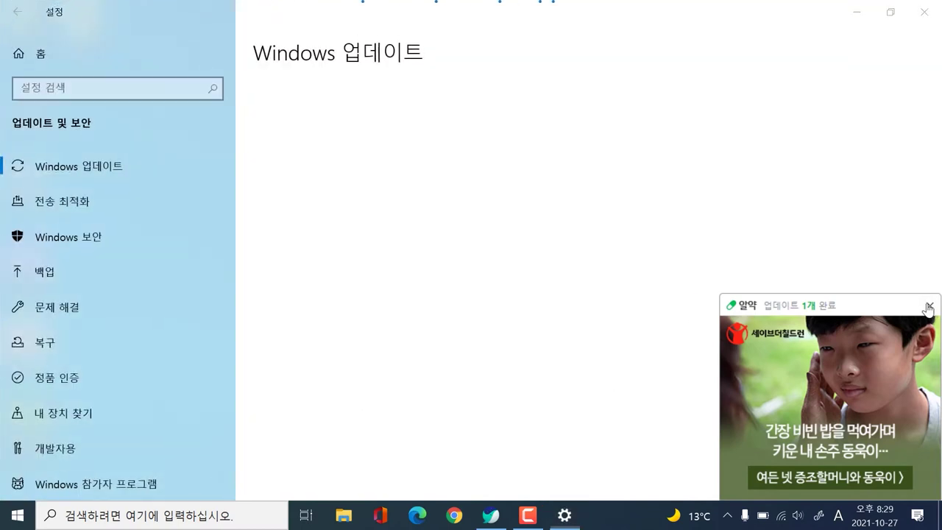
{"action": "left_click", "coordinate": [929, 308]}
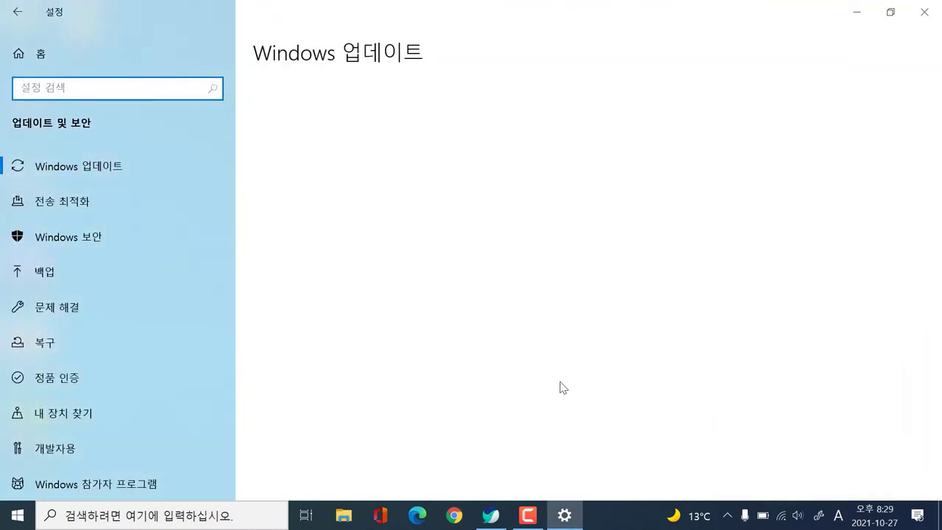
{"action": "left_click", "coordinate": [94, 167]}
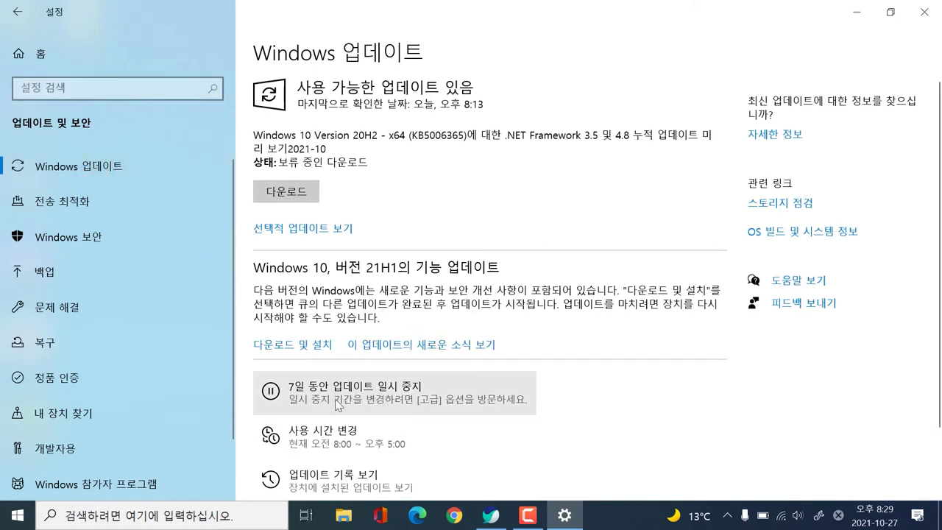
Pause Windows updates for 7 days and extend the pause by an additional 7 days three times
{"action": "left_click", "coordinate": [423, 394]}
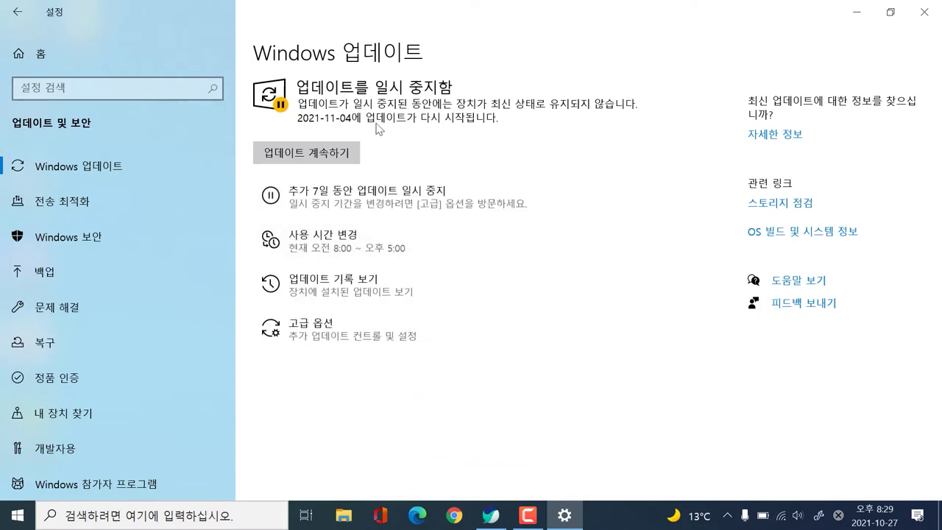
{"action": "left_click", "coordinate": [420, 204]}
{"action": "left_click", "coordinate": [418, 208]}
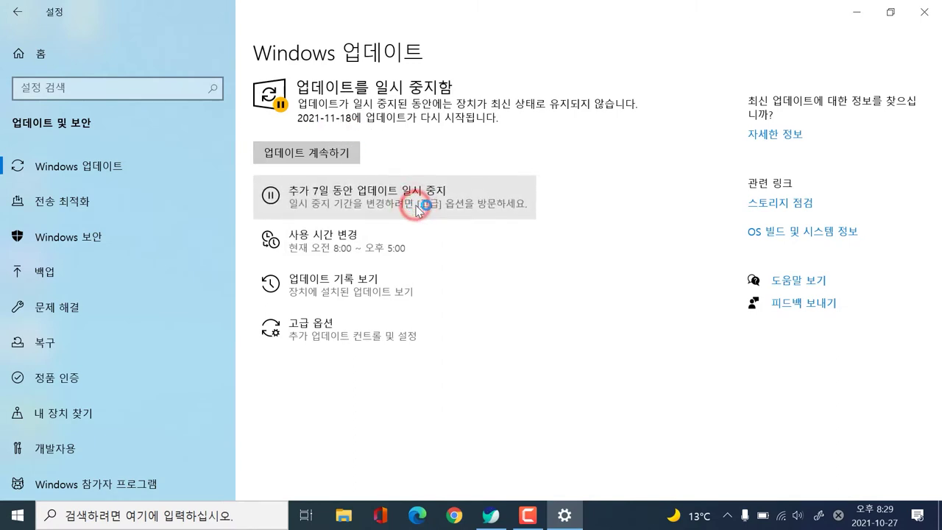
{"action": "left_click", "coordinate": [417, 208]}
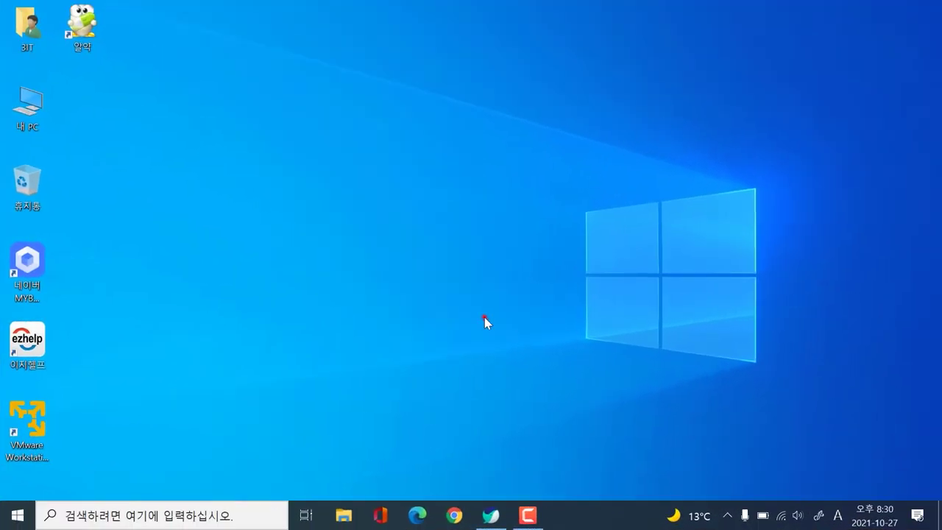
Switch to the Whale browser and search Google for "update blocker"
{"action": "left_click", "coordinate": [483, 318]}
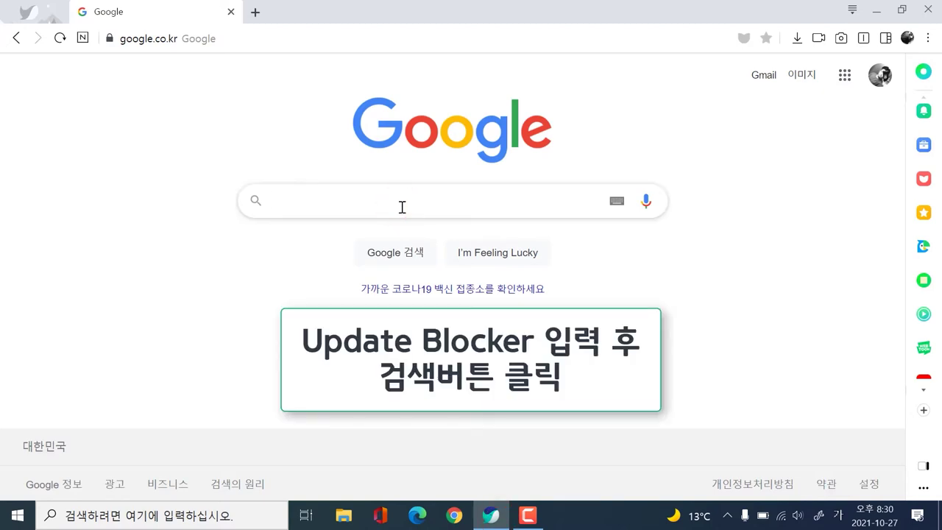
{"action": "type", "text": "ㅕ"}
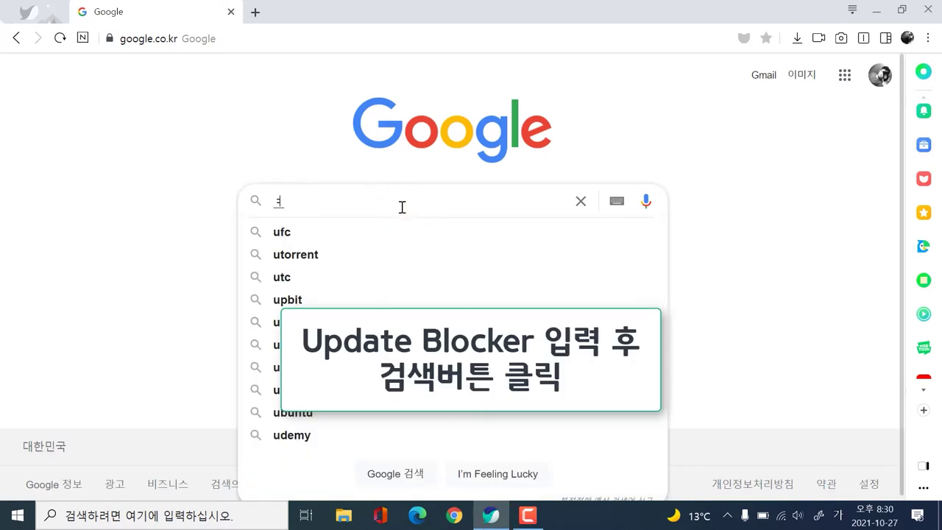
{"action": "key", "text": "BackSpace"}
{"action": "key", "text": "Hangul"}
{"action": "type", "text": "update "}
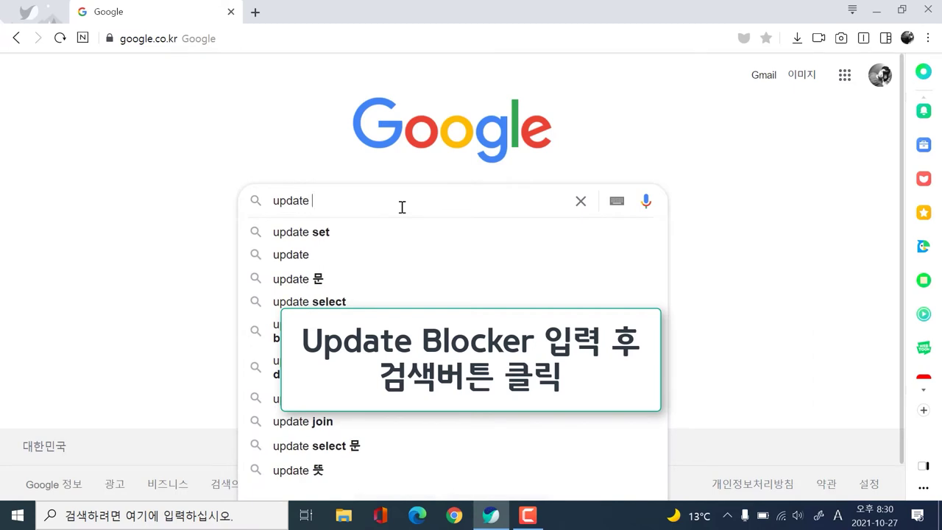
{"action": "type", "text": "blocker"}
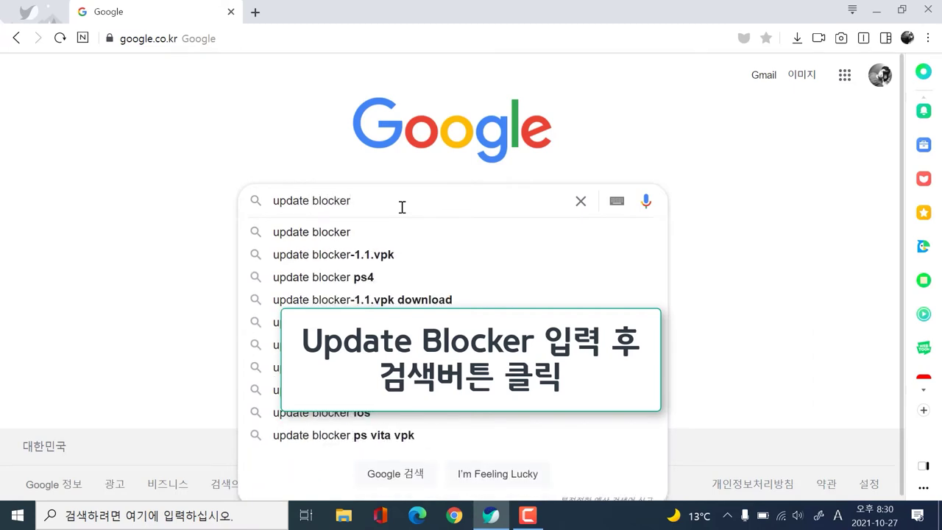
{"action": "left_click", "coordinate": [488, 204]}
{"action": "key", "text": "Return"}
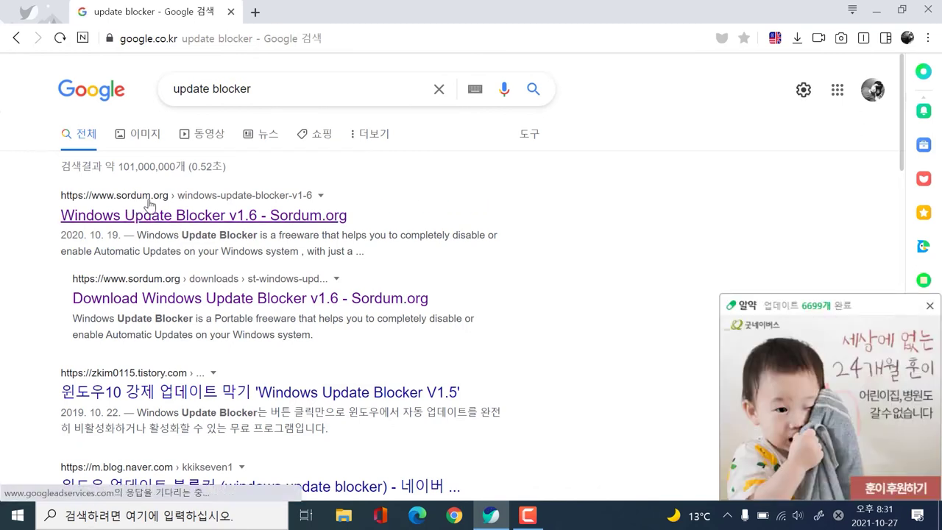
Open the Windows Update Blocker v1.6 page on Sordum.org and request the program's download from the end of the article
{"action": "left_click", "coordinate": [173, 215]}
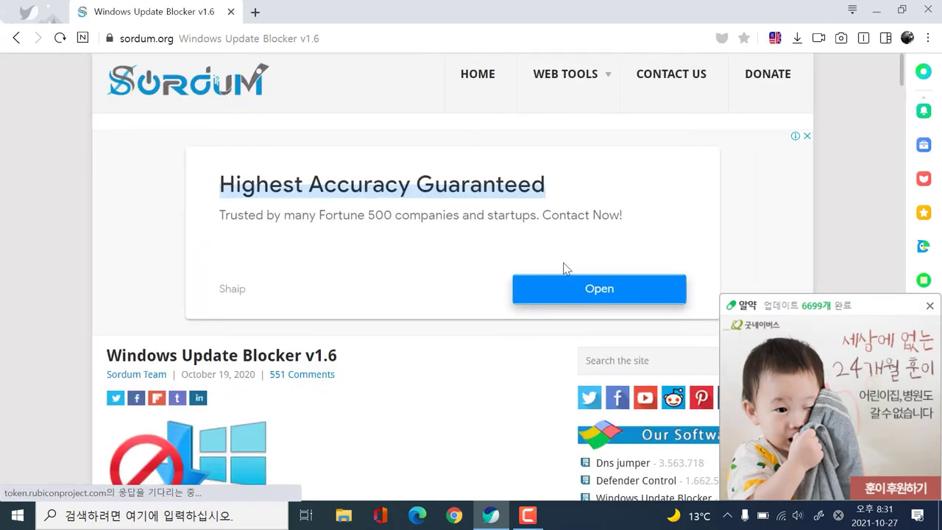
{"action": "scroll", "coordinate": [433, 314], "scroll_direction": "down", "scroll_amount": 5}
{"action": "scroll", "coordinate": [434, 315], "scroll_direction": "down", "scroll_amount": 5}
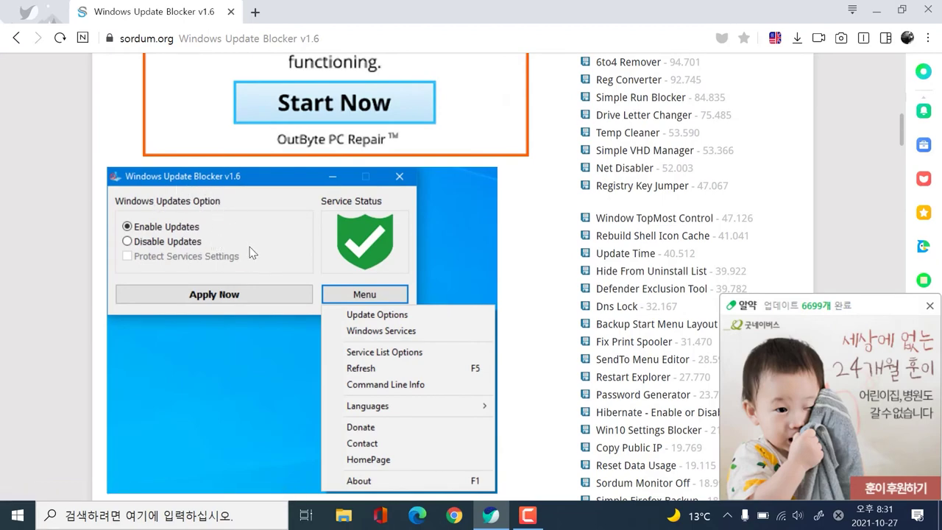
{"action": "scroll", "coordinate": [291, 229], "scroll_direction": "down", "scroll_amount": 6}
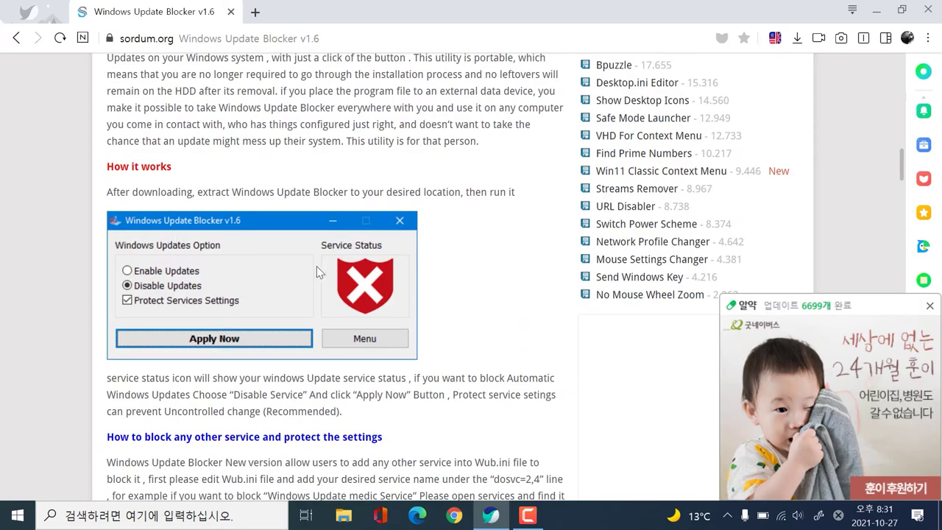
{"action": "scroll", "coordinate": [318, 272], "scroll_direction": "down", "scroll_amount": 15}
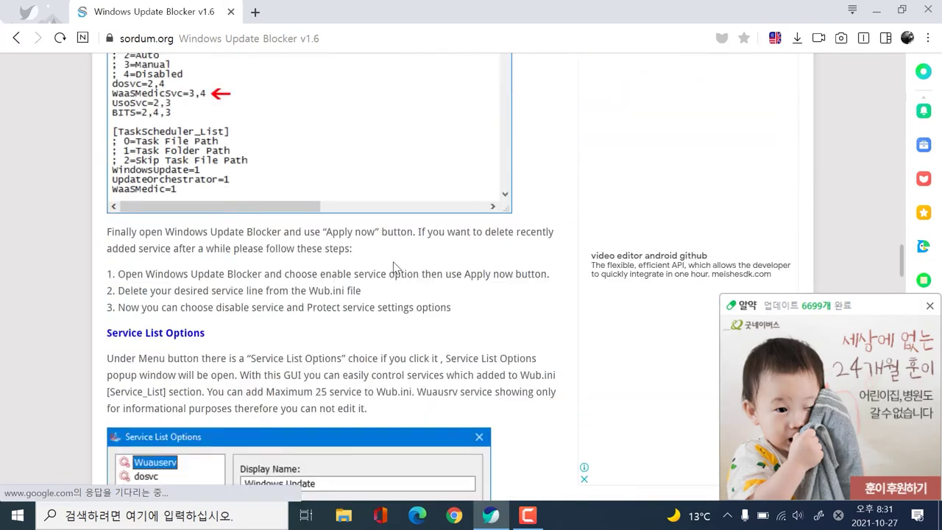
{"action": "scroll", "coordinate": [394, 268], "scroll_direction": "down", "scroll_amount": 15}
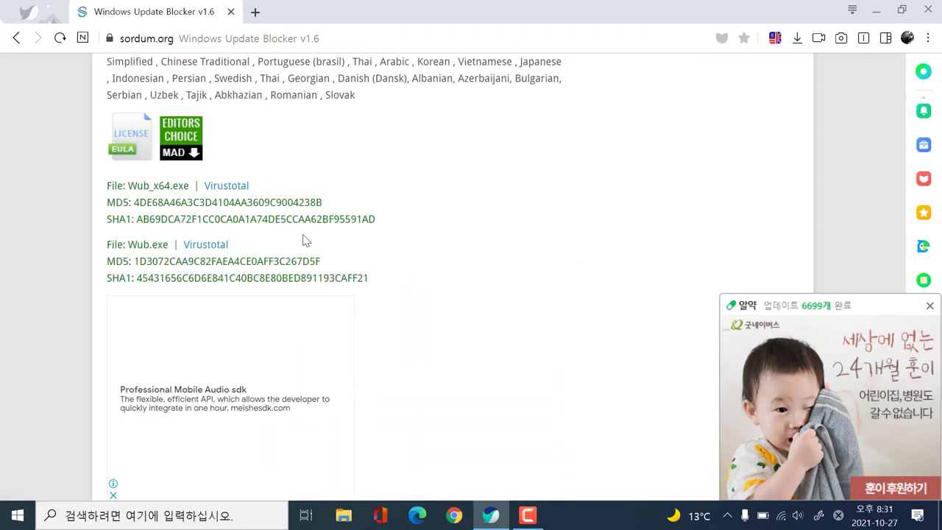
{"action": "scroll", "coordinate": [410, 240], "scroll_direction": "down", "scroll_amount": 5}
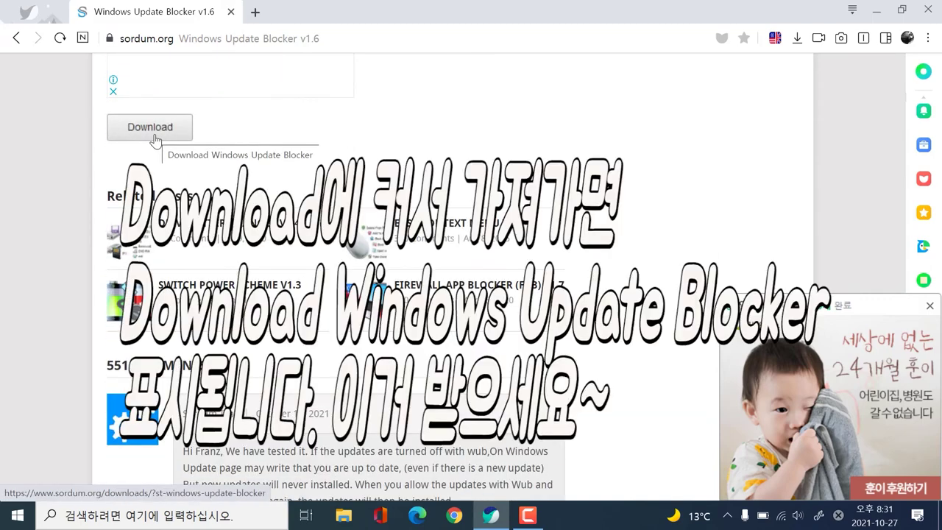
{"action": "left_click", "coordinate": [151, 129]}
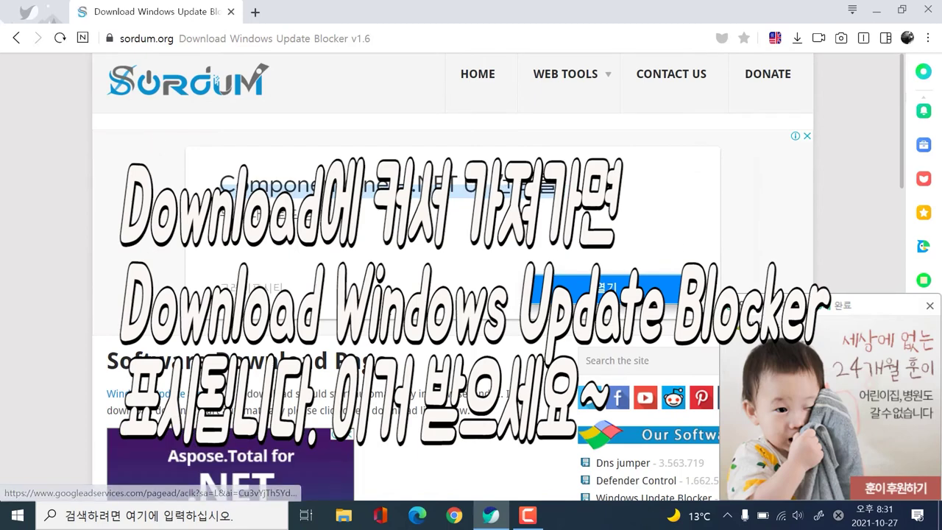
Save Wub.zip to the Downloads folder and show the file in its folder from the browser's download list
{"action": "scroll", "coordinate": [446, 283], "scroll_direction": "down", "scroll_amount": 15}
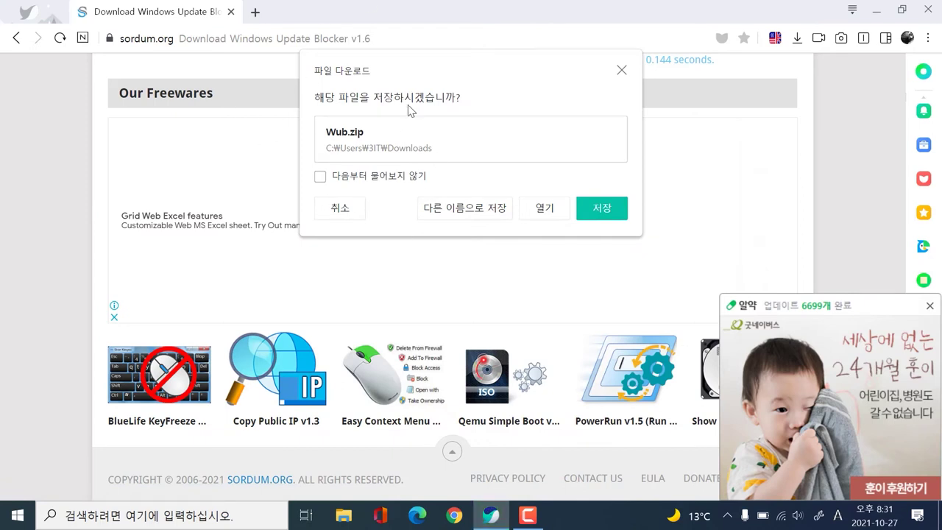
{"action": "left_click", "coordinate": [601, 211]}
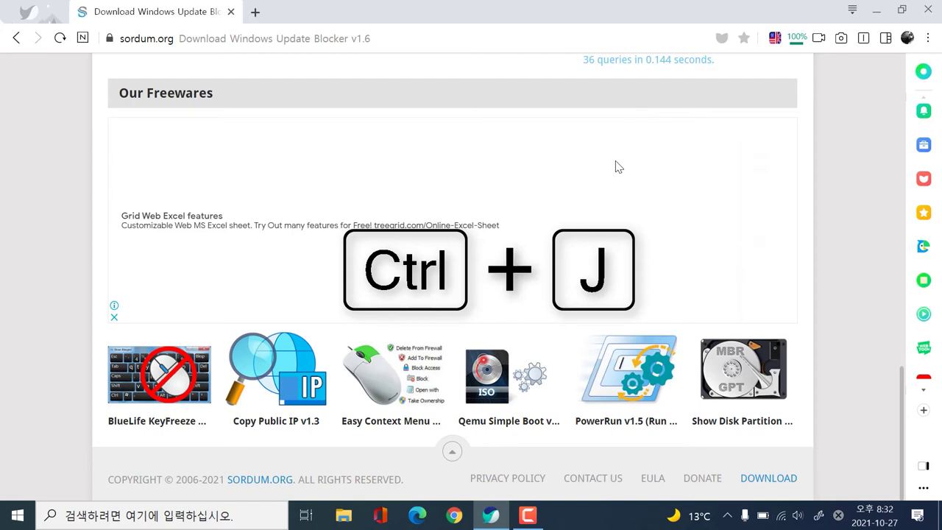
{"action": "key", "text": "ctrl+j"}
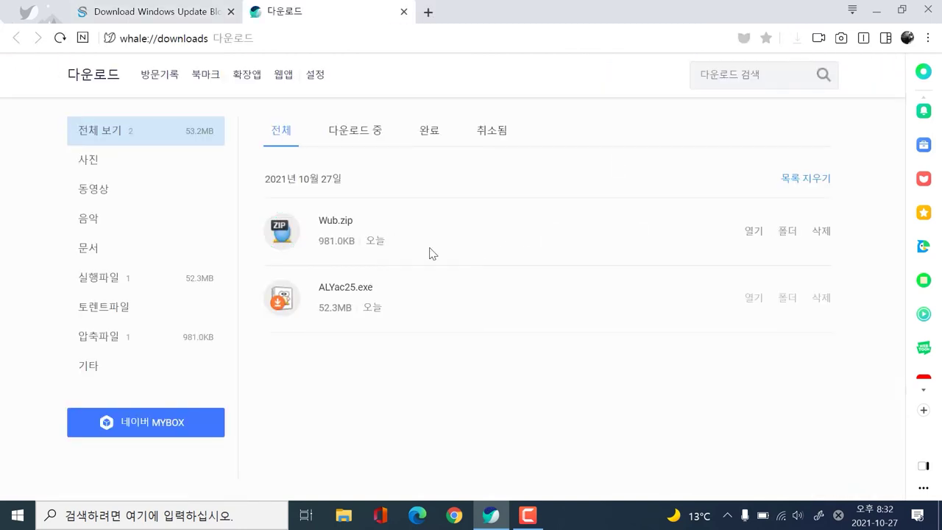
{"action": "left_click", "coordinate": [785, 232]}
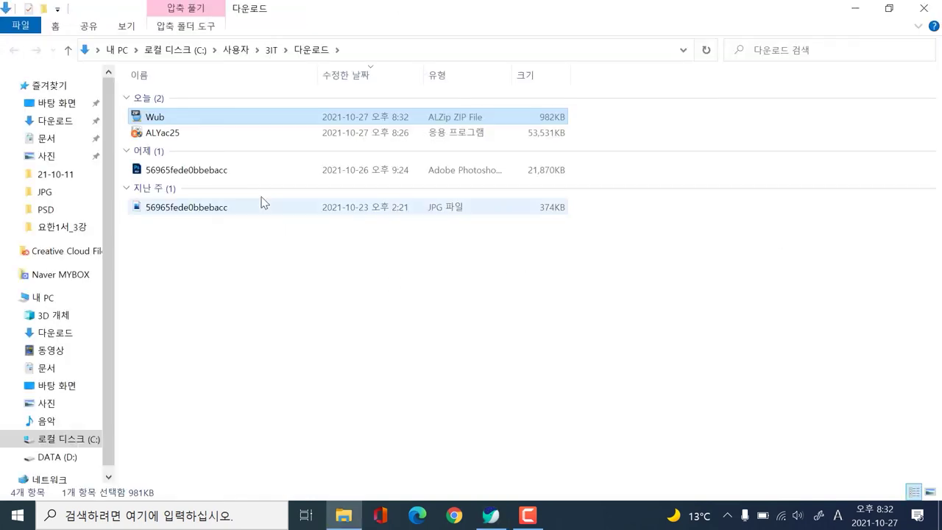
Extract Wub.zip into its own Wub folder and open the inner Wub folder with the program files
{"action": "right_click", "coordinate": [154, 119]}
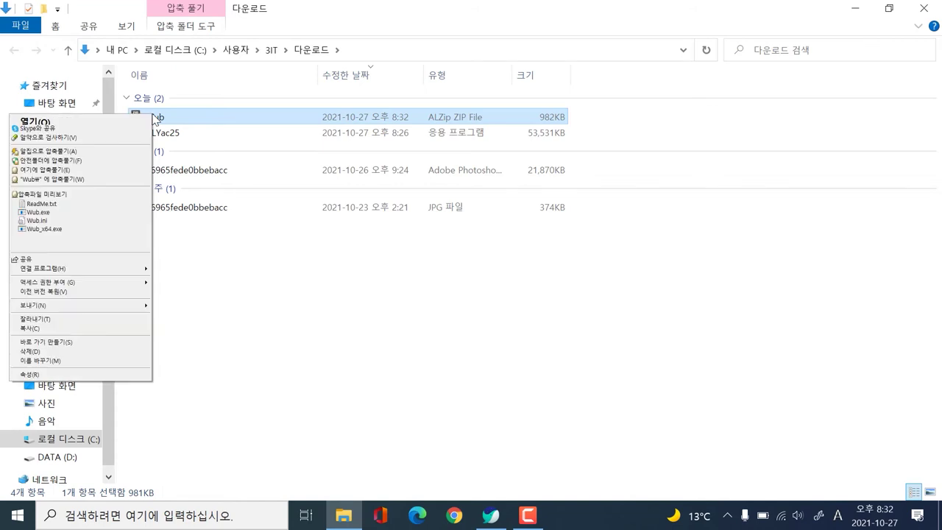
{"action": "left_click", "coordinate": [120, 180]}
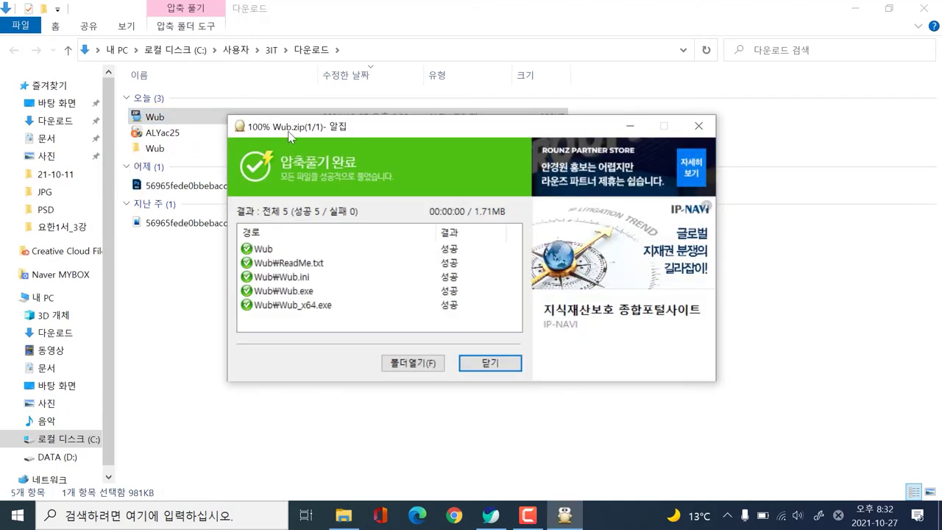
{"action": "left_click", "coordinate": [491, 361]}
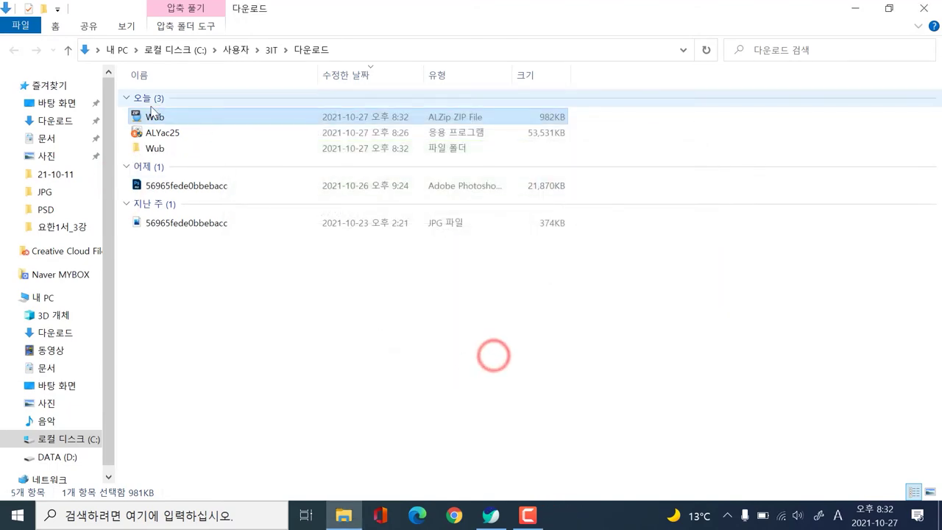
{"action": "double_click", "coordinate": [159, 152]}
{"action": "double_click", "coordinate": [158, 98]}
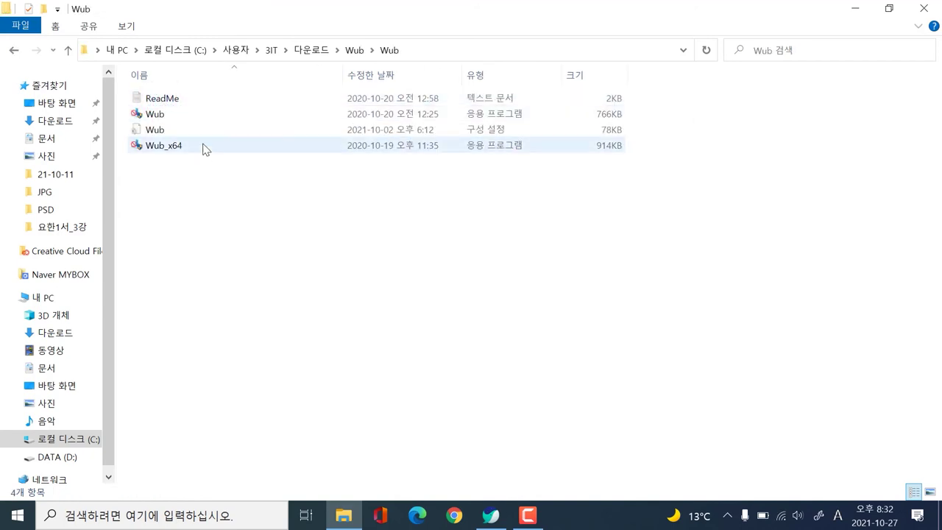
Run the 64-bit program Wub_x64 from the extracted Wub folder with administrator rights
{"action": "mouse_move", "coordinate": [161, 118]}
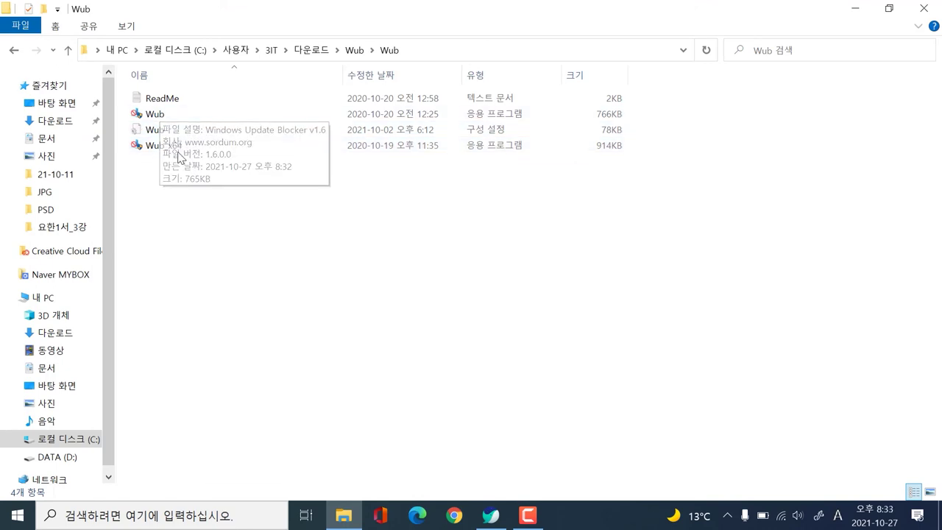
{"action": "mouse_move", "coordinate": [171, 151]}
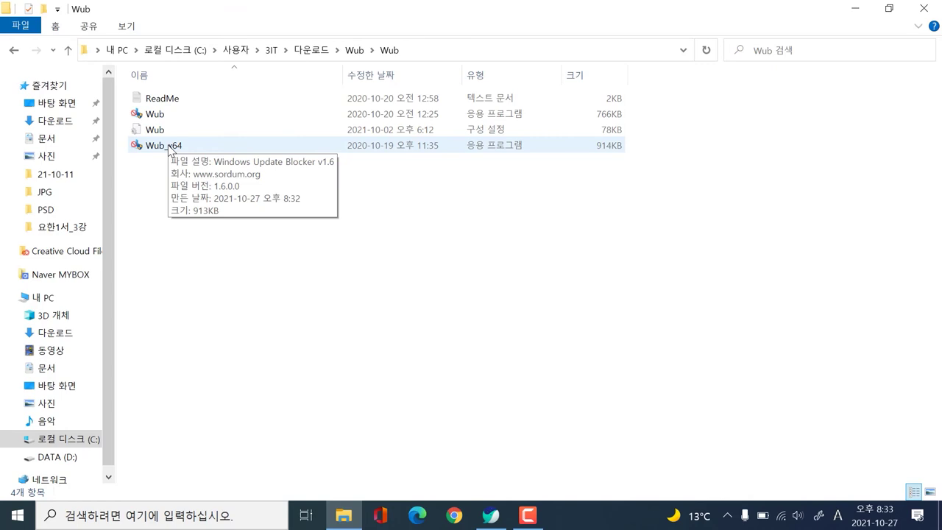
{"action": "left_click", "coordinate": [171, 150]}
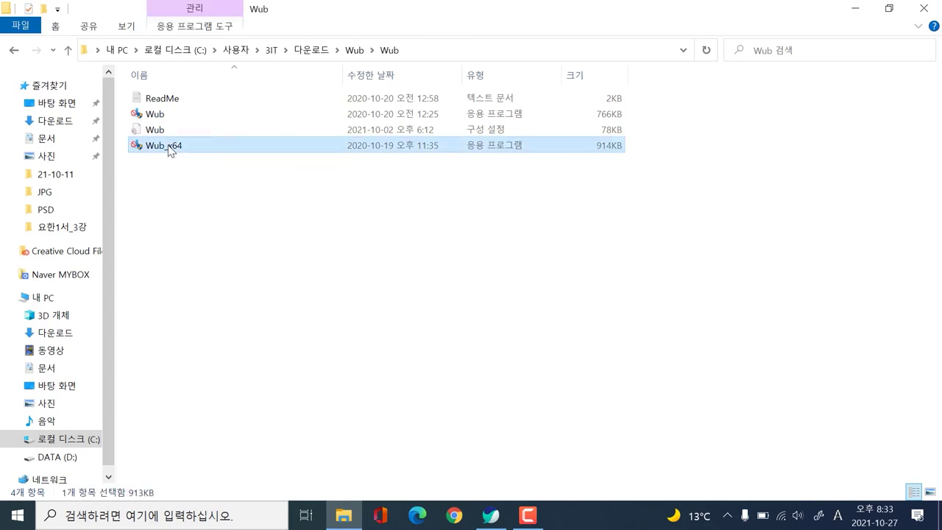
{"action": "right_click", "coordinate": [168, 144]}
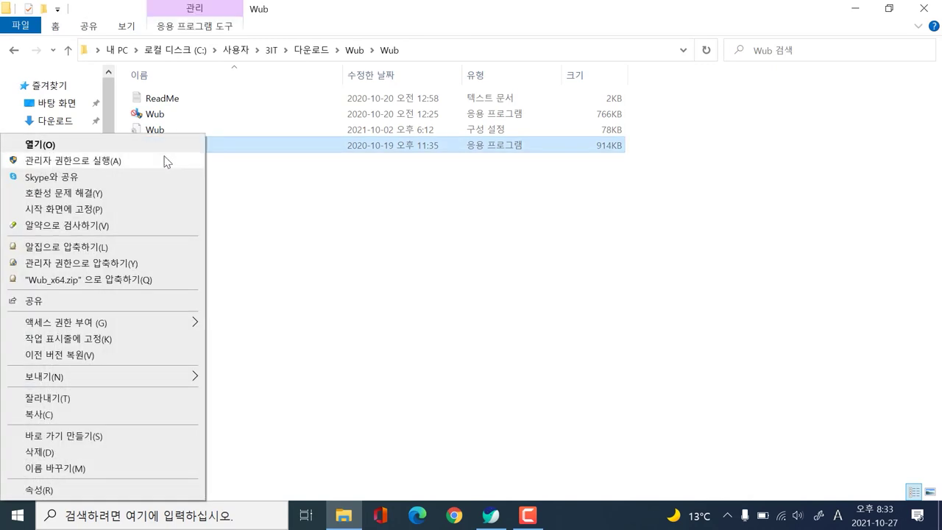
{"action": "left_click", "coordinate": [167, 161]}
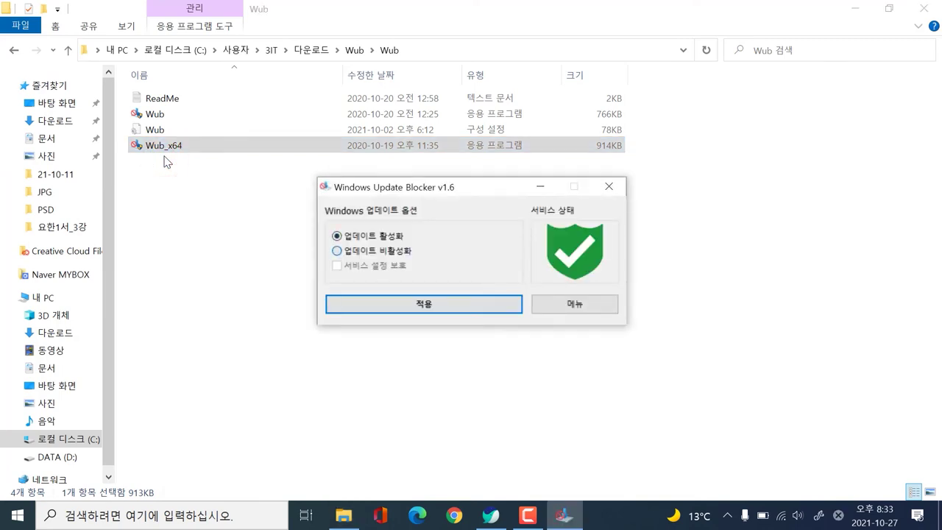
Apply 업데이트 비활성화 with 서비스 설정 보호 to block Windows updates, and switch back to 업데이트 활성화 and apply it
{"action": "key", "text": "Return"}
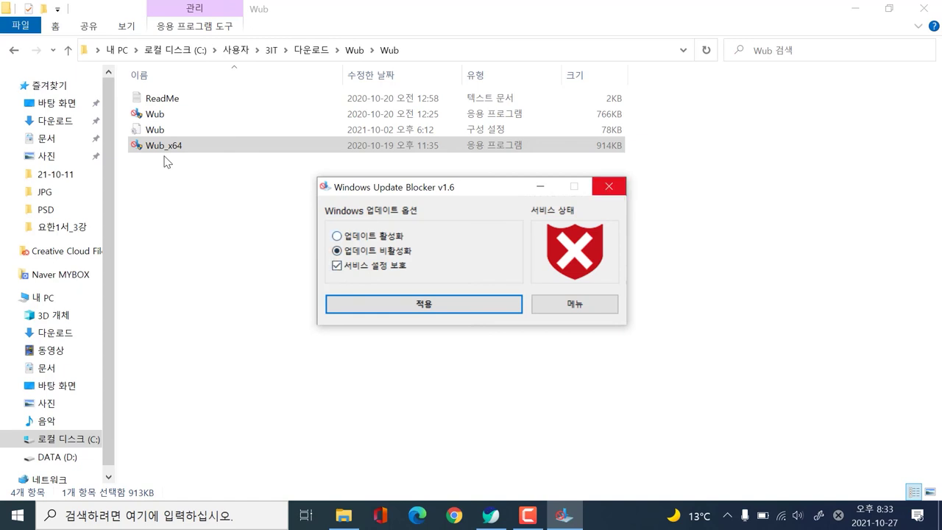
{"action": "key", "text": "Up"}
{"action": "key", "text": "Return"}
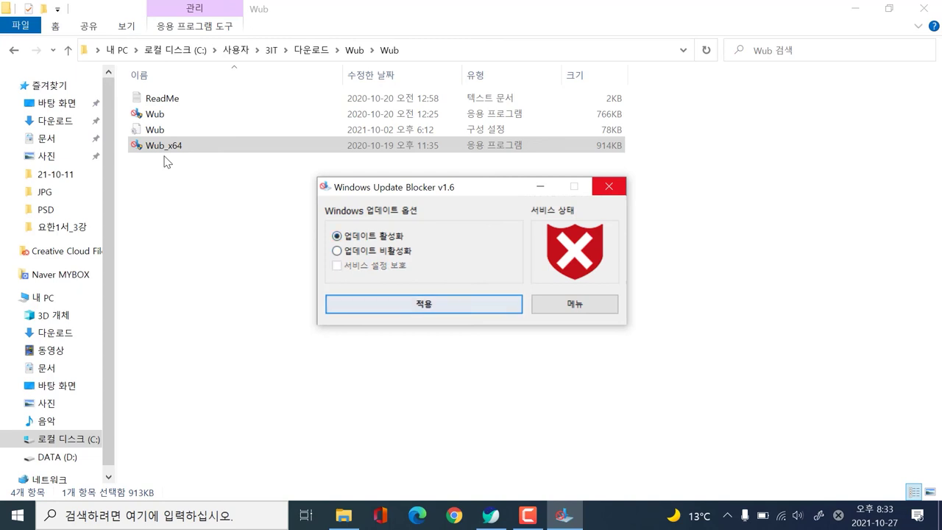